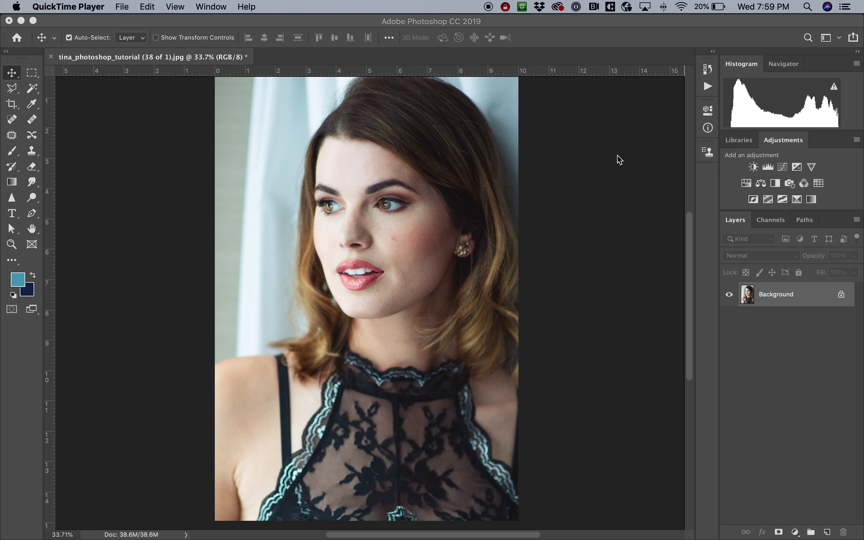
Step: Duplicate the Background layer of the portrait
scroll(455, 209, right, 5)
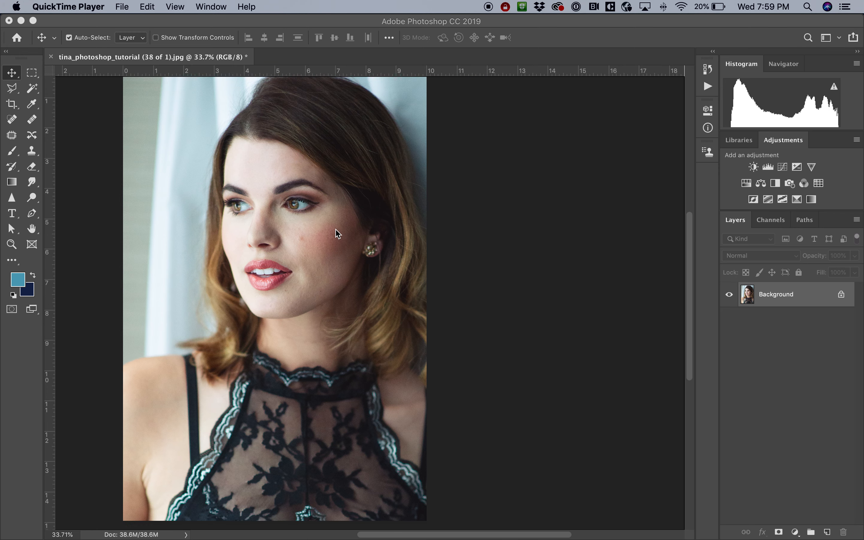
click(338, 235)
scroll(327, 228, up, 4)
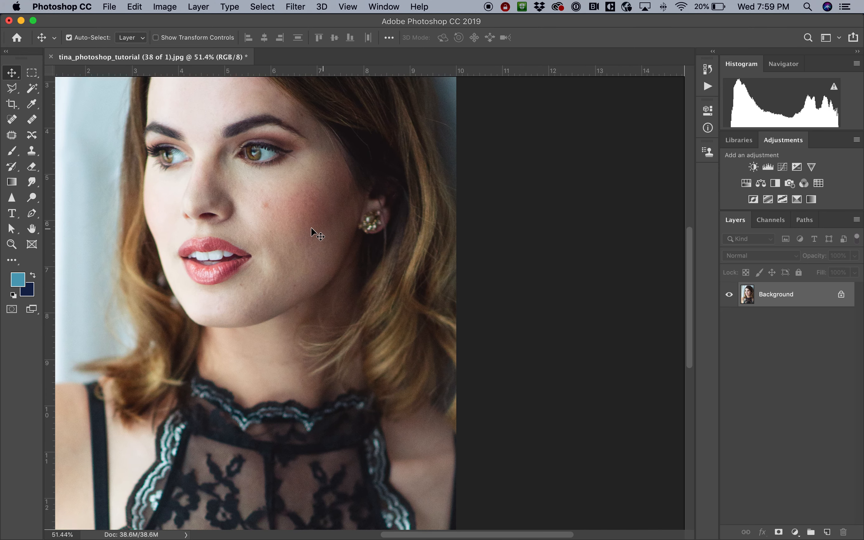
scroll(290, 204, up, 3)
scroll(273, 214, up, 2)
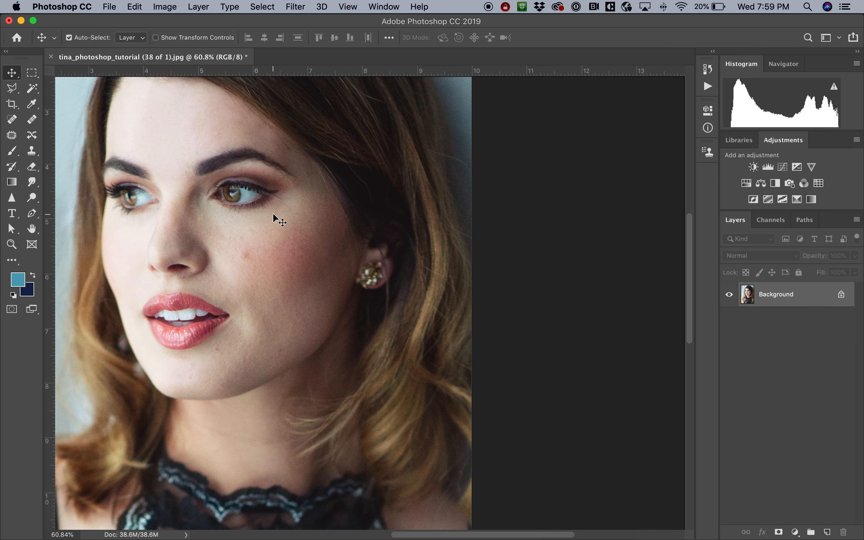
scroll(273, 214, up, 2)
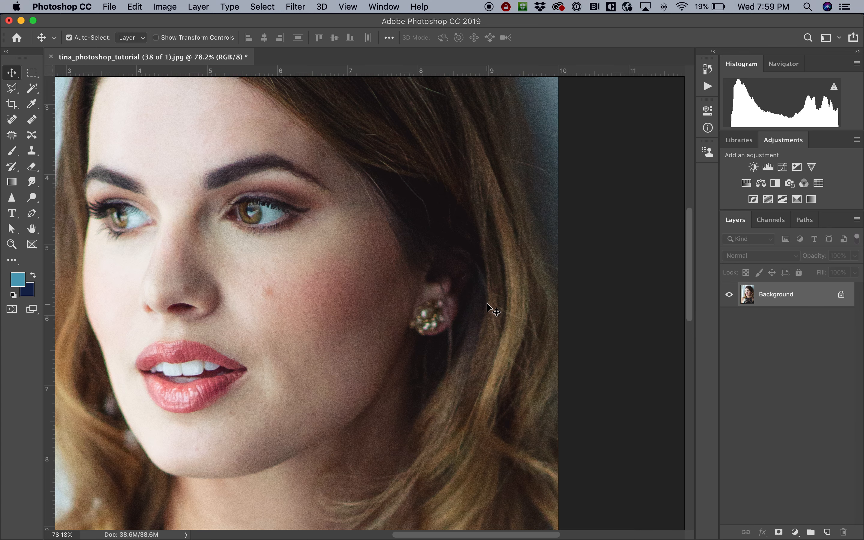
scroll(572, 313, right, 2)
drag(789, 294, 828, 533)
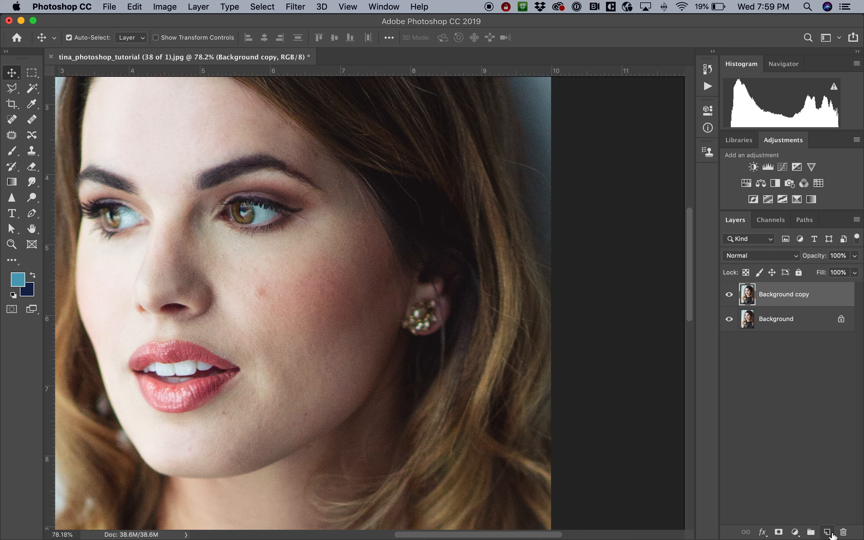
Step: Add a new empty layer above the background copy and name it blemish1
click(828, 532)
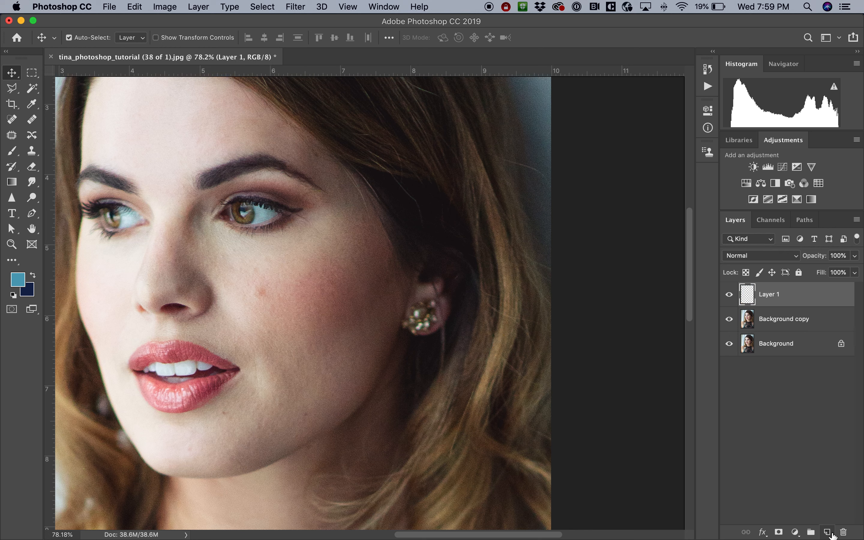
double_click(769, 293)
text(blemish1)
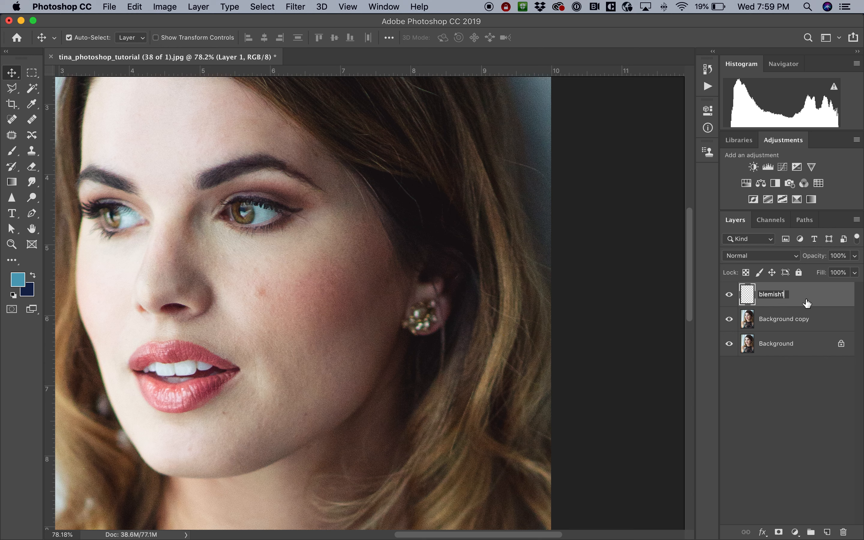
click(830, 297)
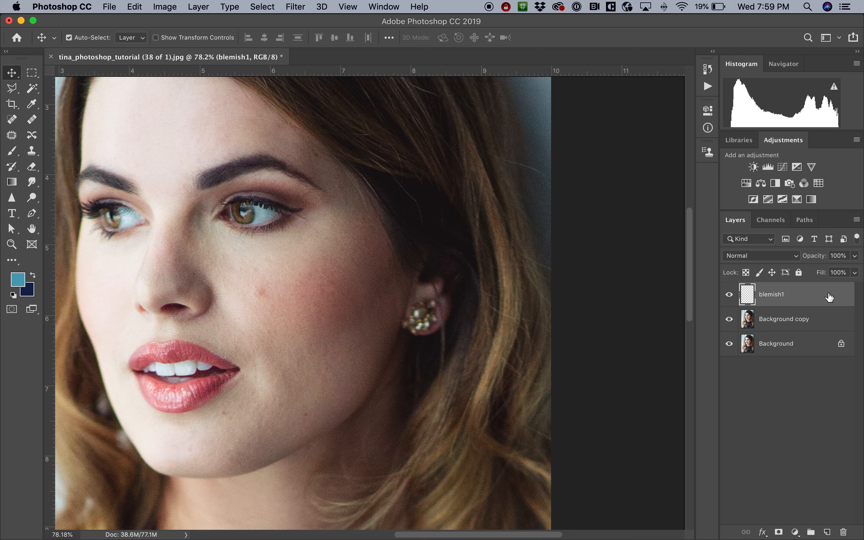
Step: Activate the Healing Brush for the blemish1 layer and review its brush size and hardness options
click(31, 120)
scroll(134, 243, up, 5)
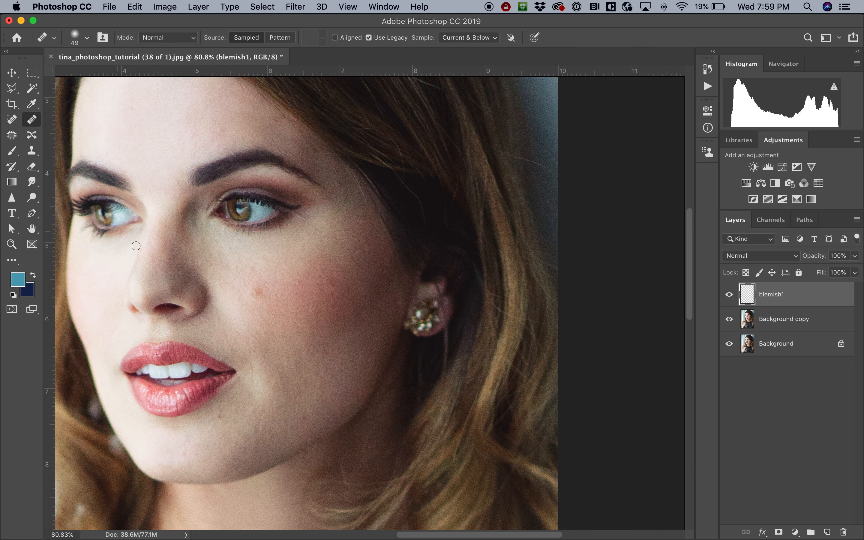
scroll(136, 246, left, 2)
click(143, 246)
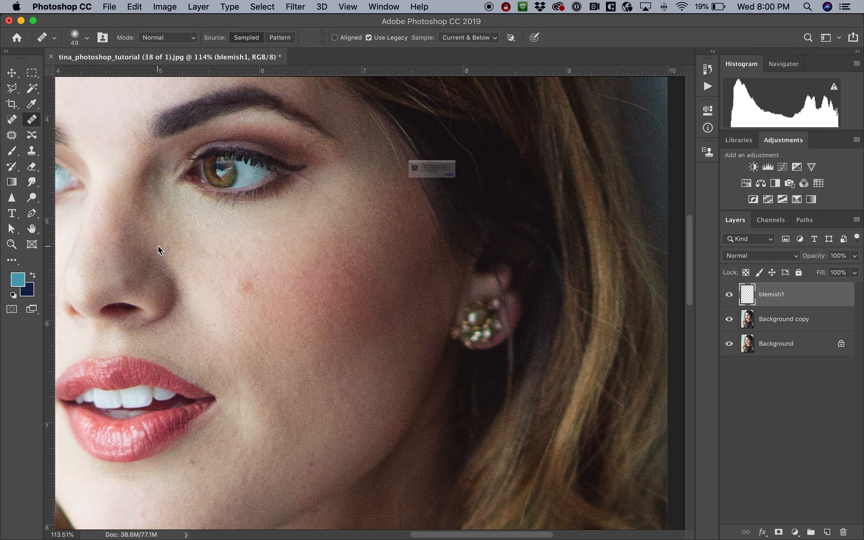
key(Return)
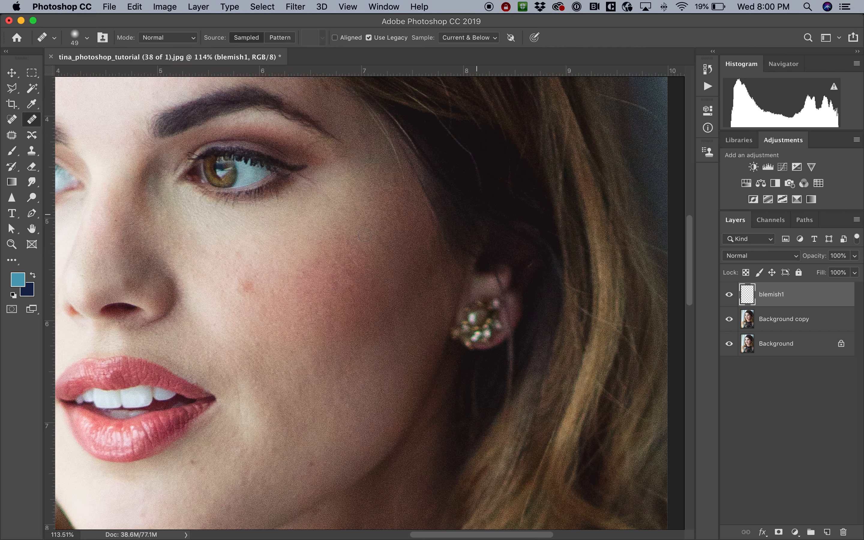
scroll(349, 241, left, 3)
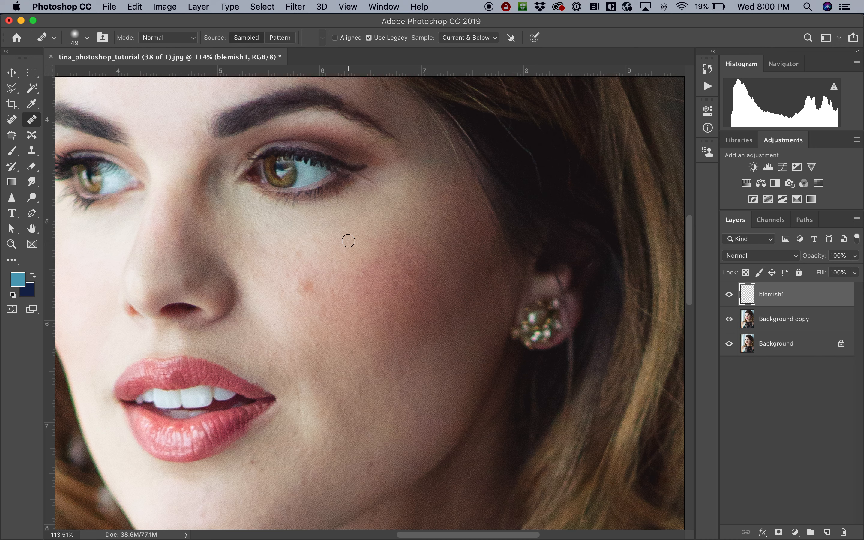
click(87, 38)
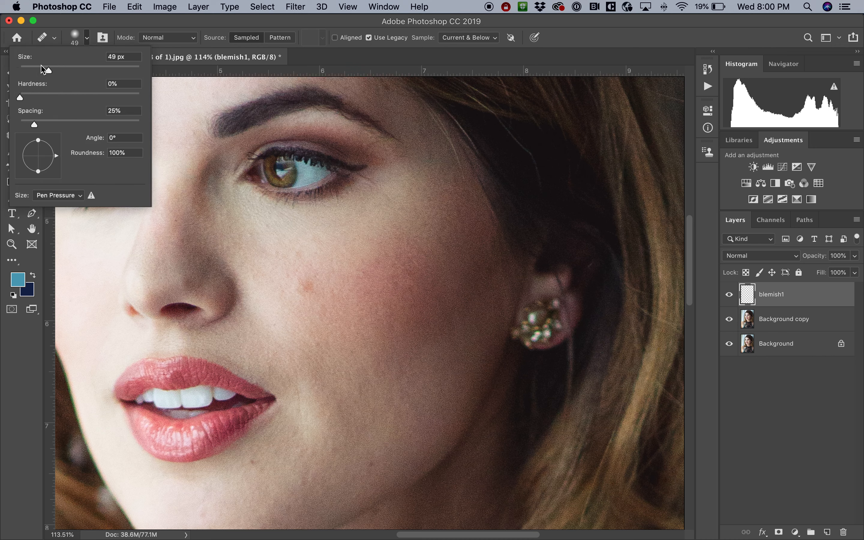
click(88, 38)
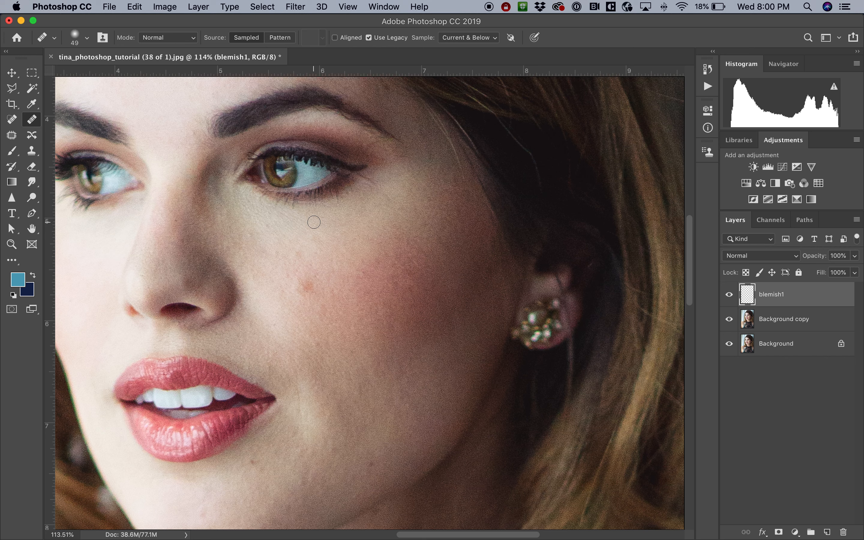
Step: Heal the skin below the eye using a nearby sample and toggle blemish1 visibility to compare before and after
alt+click(278, 224)
click(730, 297)
click(730, 297)
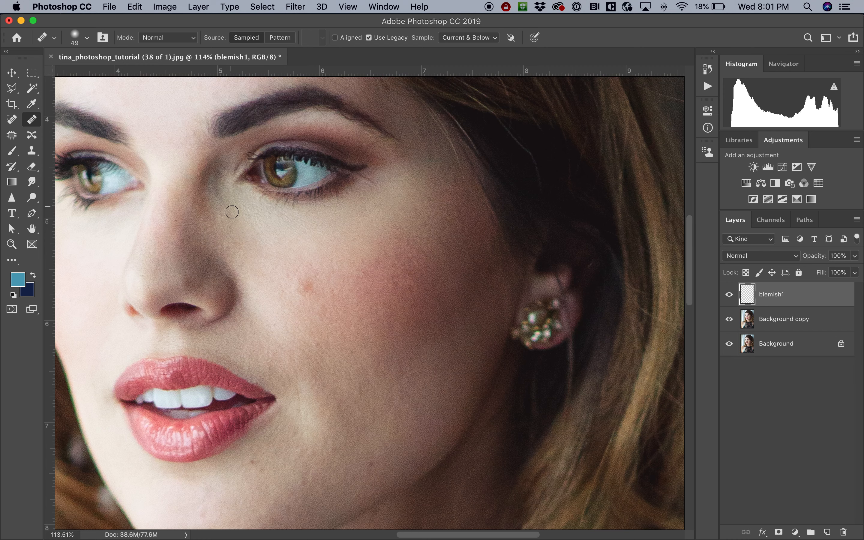
scroll(671, 302, down, 2)
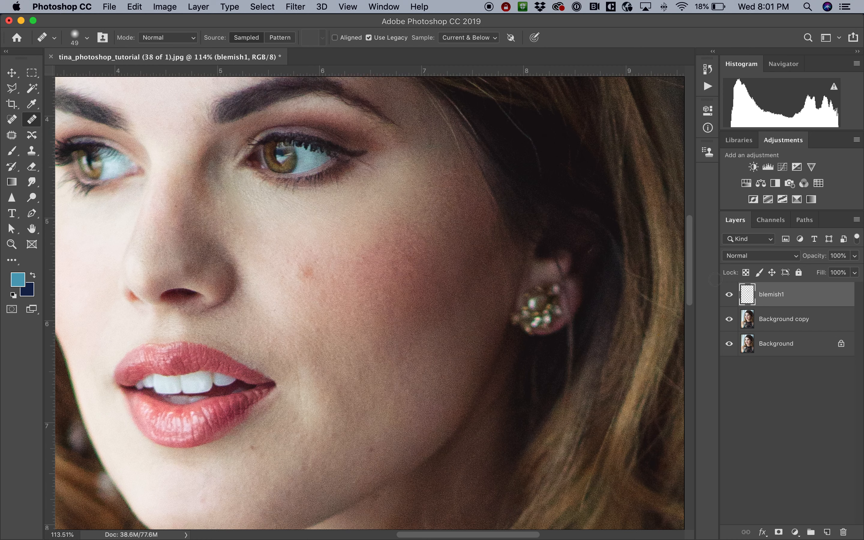
click(728, 296)
click(729, 296)
click(730, 296)
Step: Heal spots on the upper cheek with nearby clean skin samples and compare by hiding and showing blemish1
alt+click(382, 250)
alt+click(367, 241)
click(361, 246)
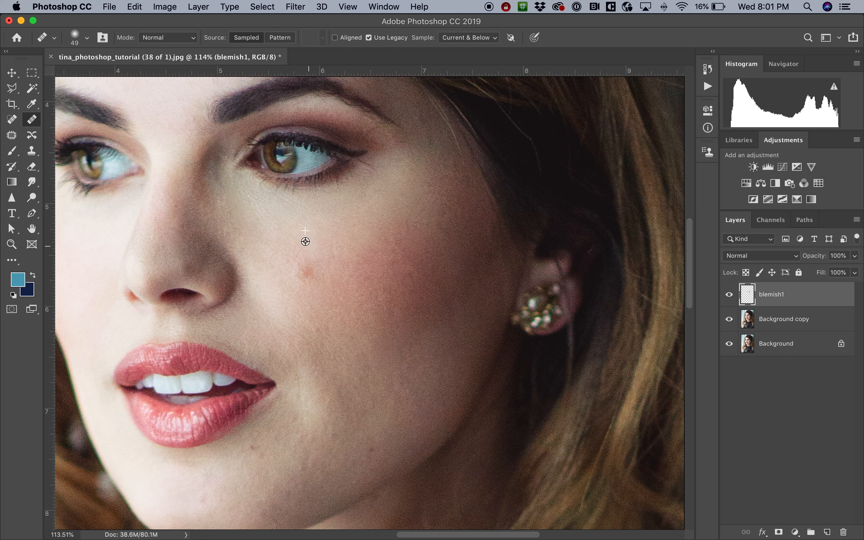
click(729, 294)
click(729, 295)
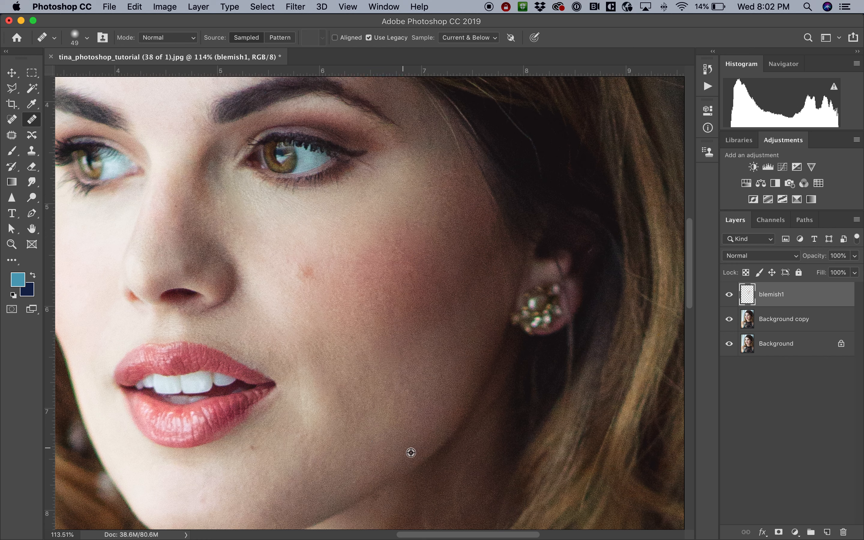
Step: Heal the spots on the outer cheek near the ear and on the lower cheek beside the mouth
alt+click(453, 343)
click(461, 330)
drag(462, 322, 466, 313)
alt+click(480, 304)
alt+click(325, 386)
click(331, 400)
alt+click(374, 424)
click(367, 410)
Step: Heal the small spots along the chin, sampling clean skin next to each one
alt+click(240, 491)
click(257, 509)
alt+click(263, 502)
click(274, 496)
alt+click(265, 493)
click(288, 492)
Step: Heal the spots between the chin and lower cheek, and toggle blemish1 to compare before and after
alt+click(306, 467)
click(302, 449)
alt+click(296, 424)
click(307, 434)
scroll(240, 495, down, 2)
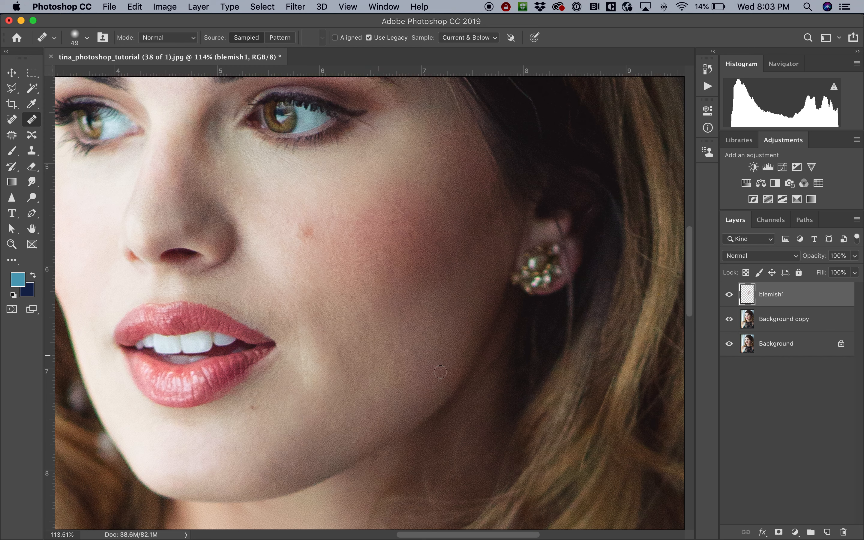
click(730, 295)
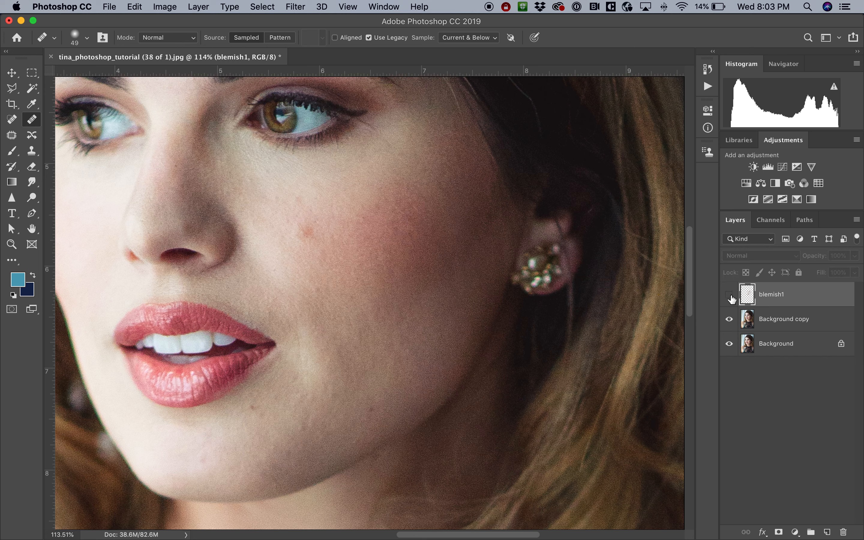
click(731, 296)
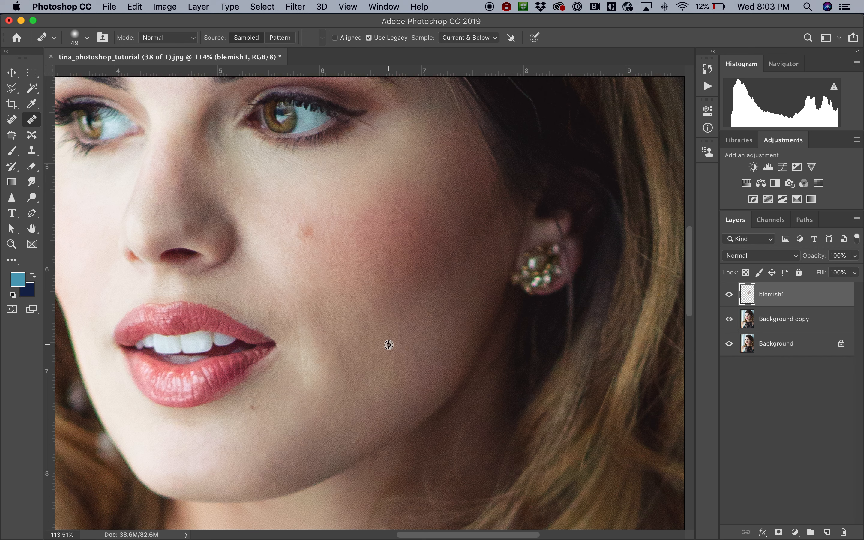
Step: Heal the spots on the blushed area of the cheek using samples taken right beside them
alt+click(395, 251)
click(411, 229)
alt+click(411, 237)
click(410, 245)
alt+click(412, 214)
click(416, 216)
Step: Heal the marks on the chin and the skin around the corner of the mouth
alt+click(195, 443)
drag(210, 463, 208, 473)
alt+click(291, 323)
click(287, 331)
alt+click(274, 308)
click(270, 314)
Step: Heal the skin beside the nose and under the inner eye, and toggle blemish1 to compare before and after
alt+click(250, 230)
click(245, 240)
alt+click(247, 191)
drag(242, 199, 239, 198)
scroll(254, 252, up, 1)
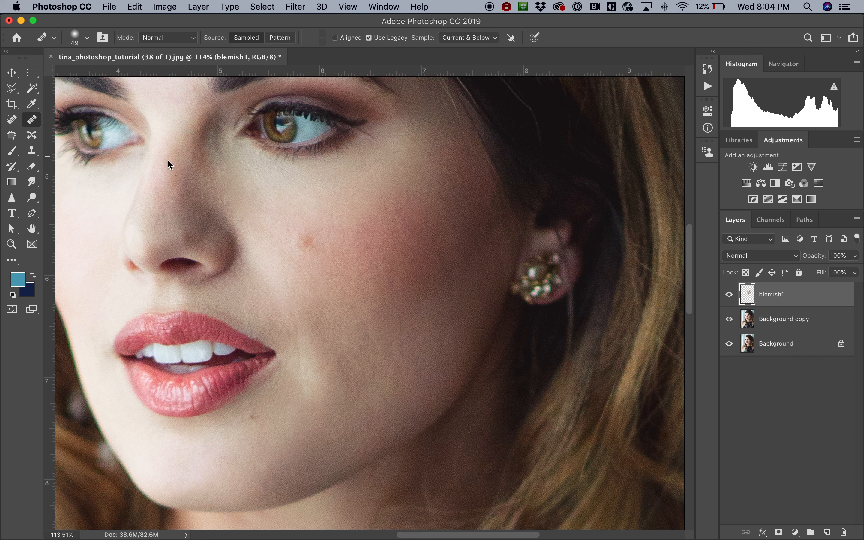
alt+click(209, 175)
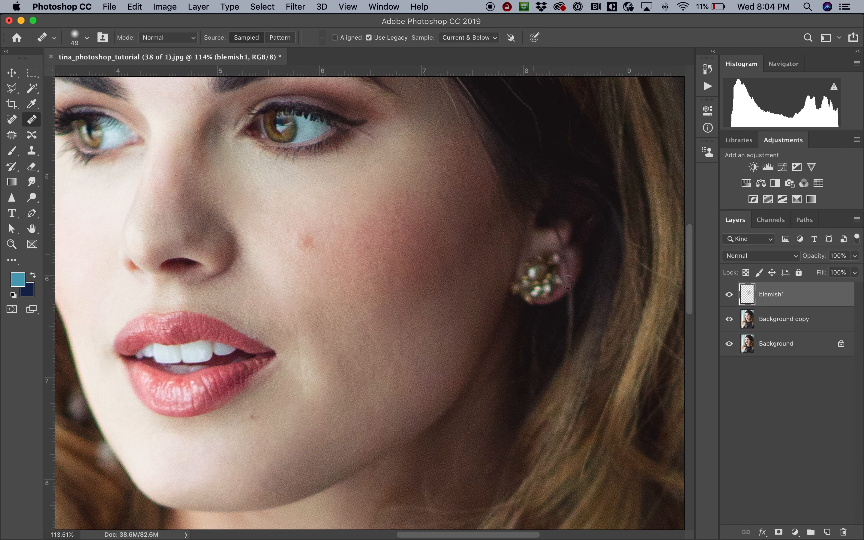
scroll(494, 296, down, 3)
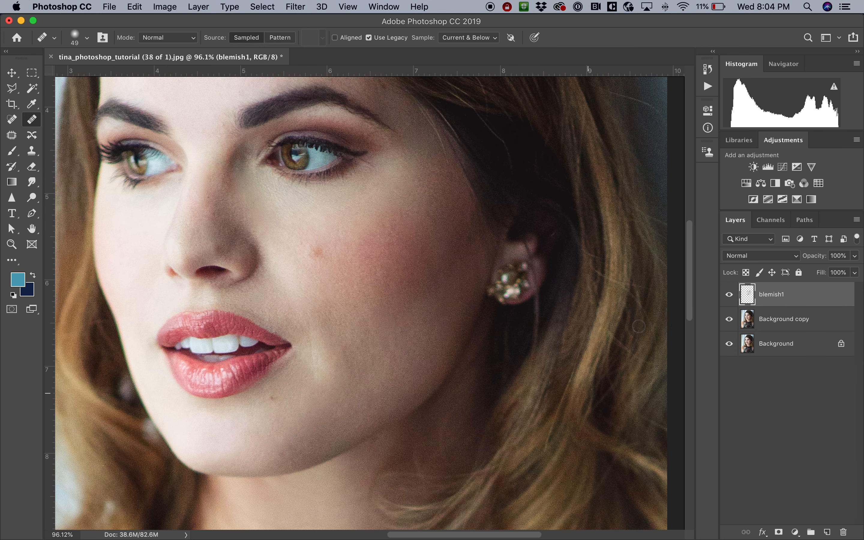
click(729, 294)
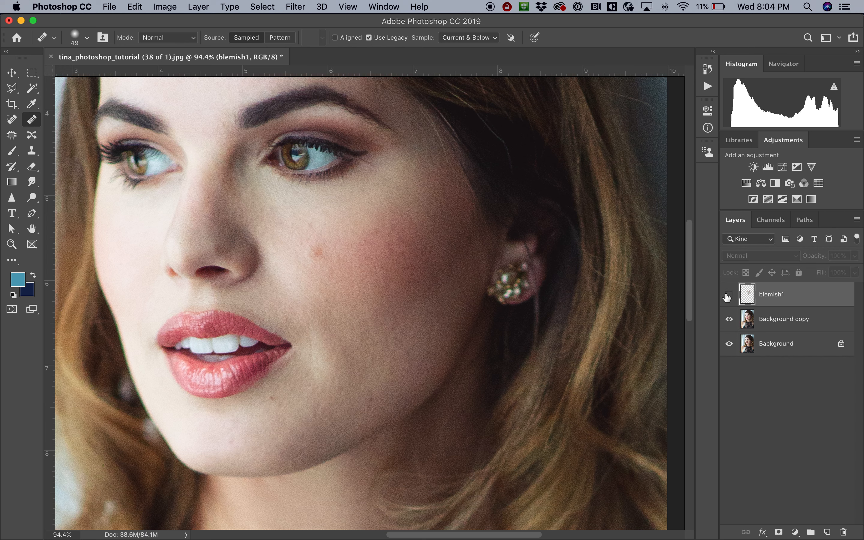
click(729, 295)
click(729, 296)
click(728, 296)
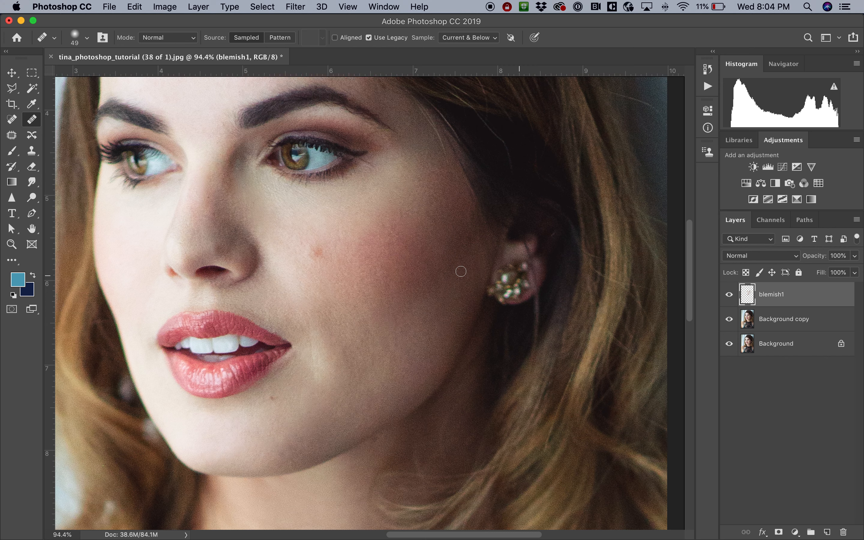
Step: Heal the spot on the upper forehead near the hairline
scroll(395, 165, up, 5)
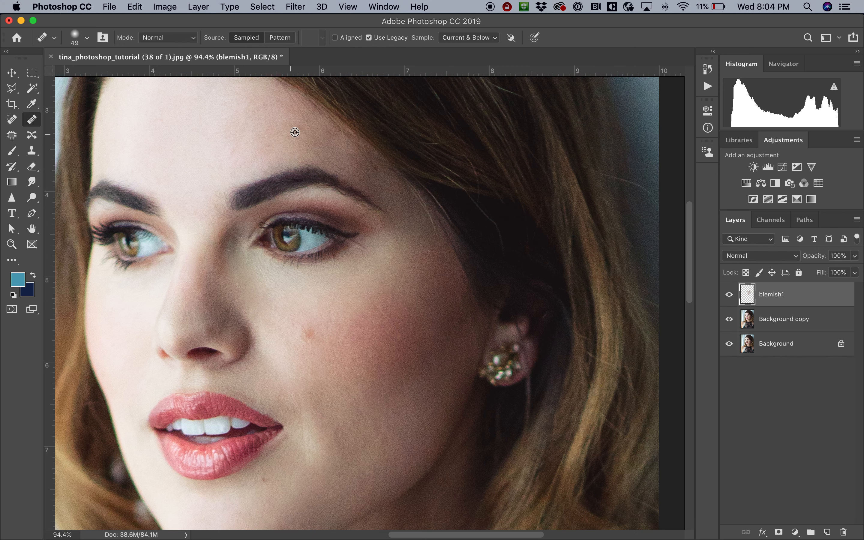
click(324, 134)
scroll(306, 134, up, 1)
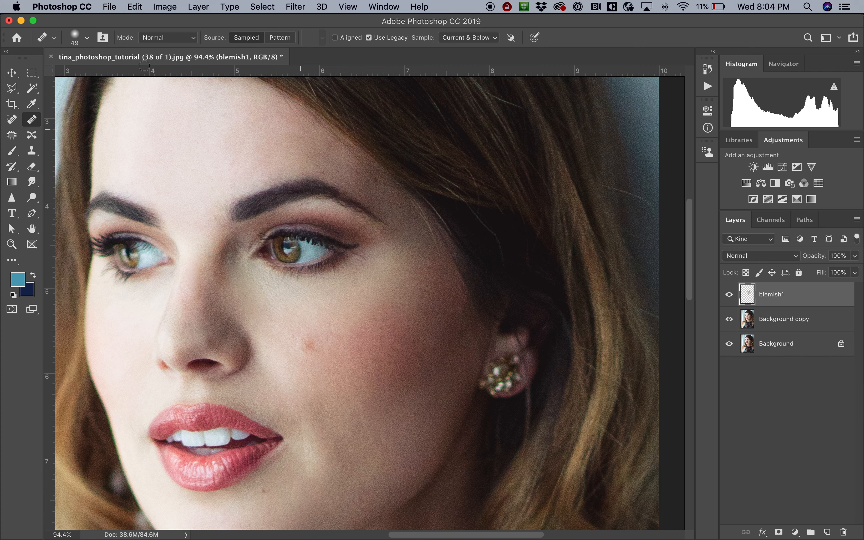
Step: Set the Healing Brush size to 66 px and smooth the forehead and the bridge of the nose
click(86, 37)
drag(51, 71, 60, 71)
click(211, 107)
alt+click(238, 108)
click(249, 120)
drag(232, 159, 270, 162)
alt+click(234, 182)
alt+click(191, 192)
click(204, 218)
Step: Heal the skin beside the nose and below the outer corner of the eye nearer the ear
alt+click(151, 306)
click(252, 313)
alt+click(367, 174)
click(351, 265)
Step: Set the Healing Brush size to 29 px and heal the small area beneath the outer end of the eyebrow
click(86, 37)
drag(47, 69, 36, 70)
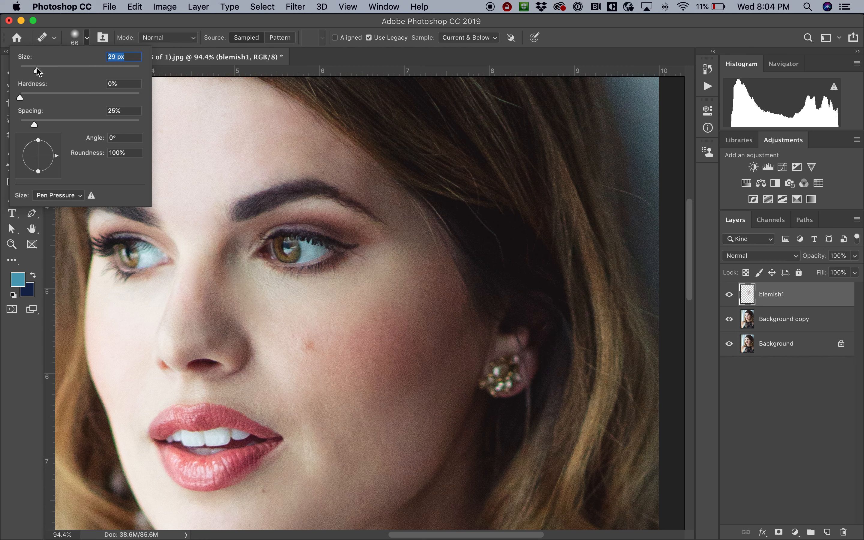
alt+click(360, 265)
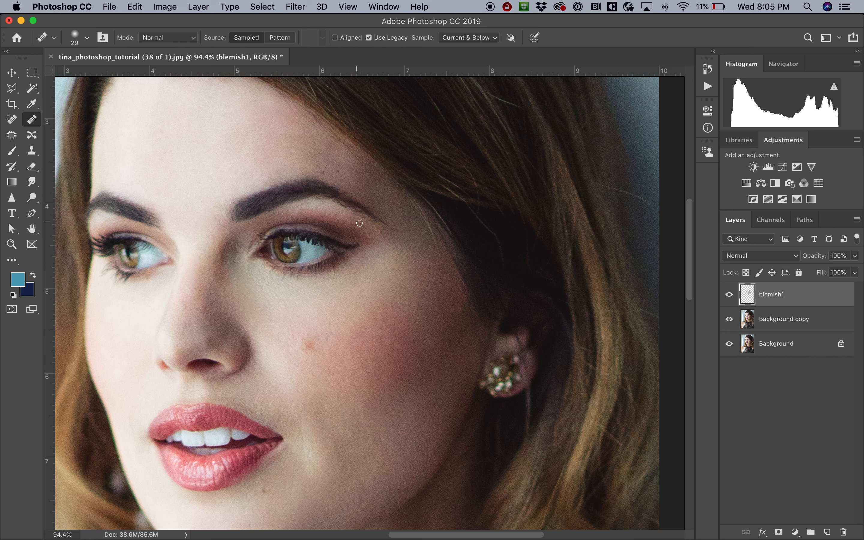
drag(366, 225, 369, 224)
Step: Set the Healing Brush size to 53 px and try healing the skin between the eyebrows
scroll(364, 236, left, 5)
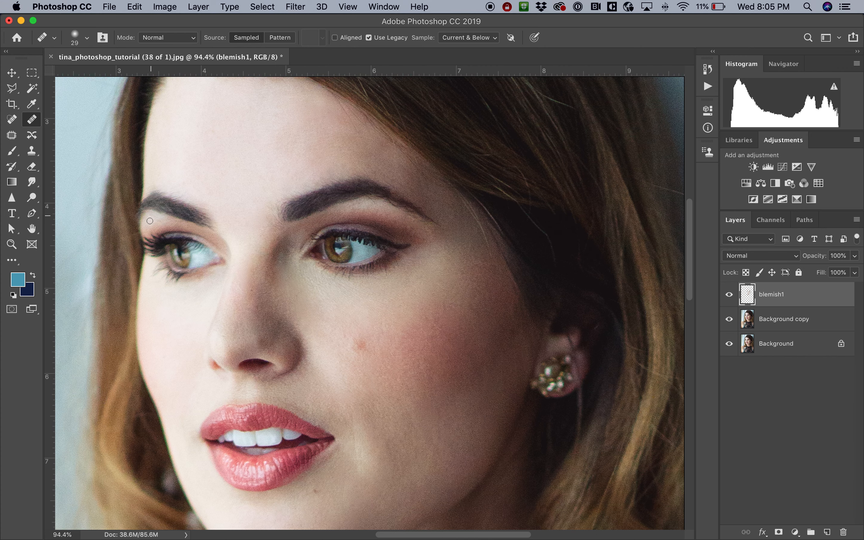
click(82, 36)
click(51, 70)
alt+click(249, 216)
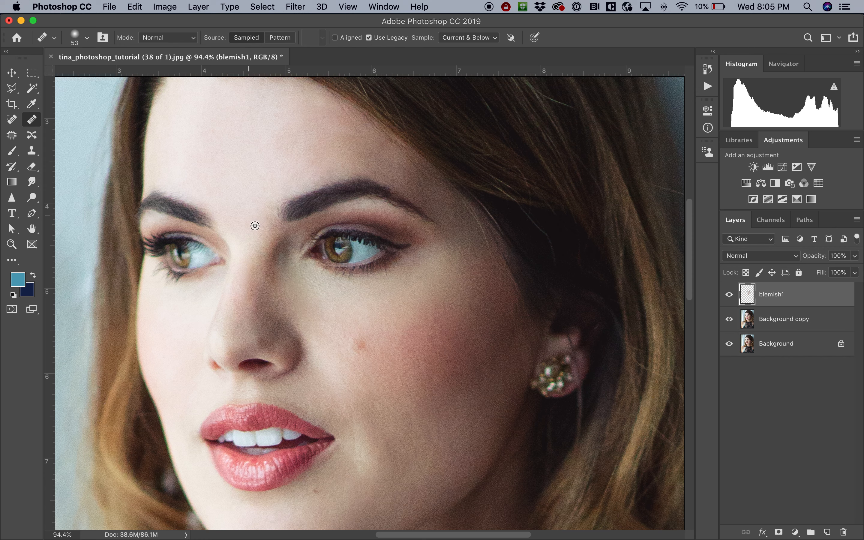
drag(261, 230, 265, 219)
Step: Undo the most recent Healing Brush strokes one at a time
click(136, 7)
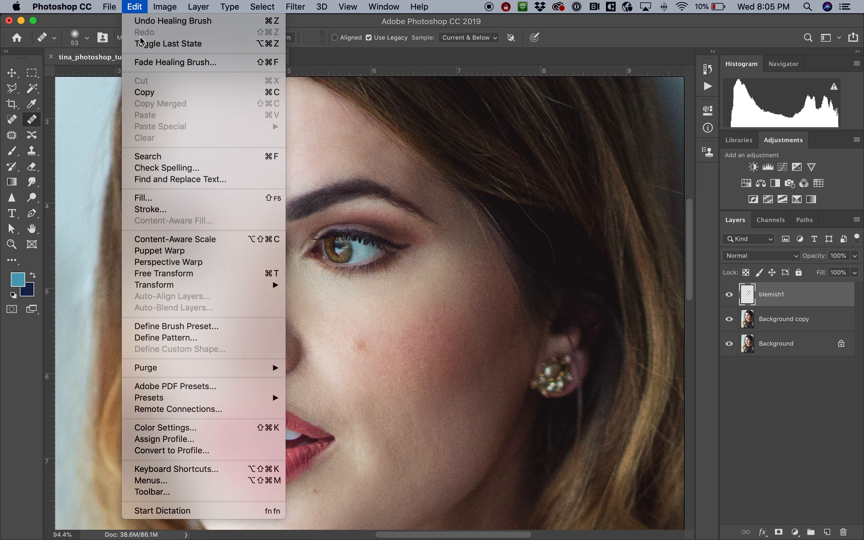
click(147, 21)
click(134, 7)
click(132, 7)
click(133, 7)
click(133, 7)
click(135, 7)
click(138, 21)
click(135, 7)
click(138, 20)
click(137, 6)
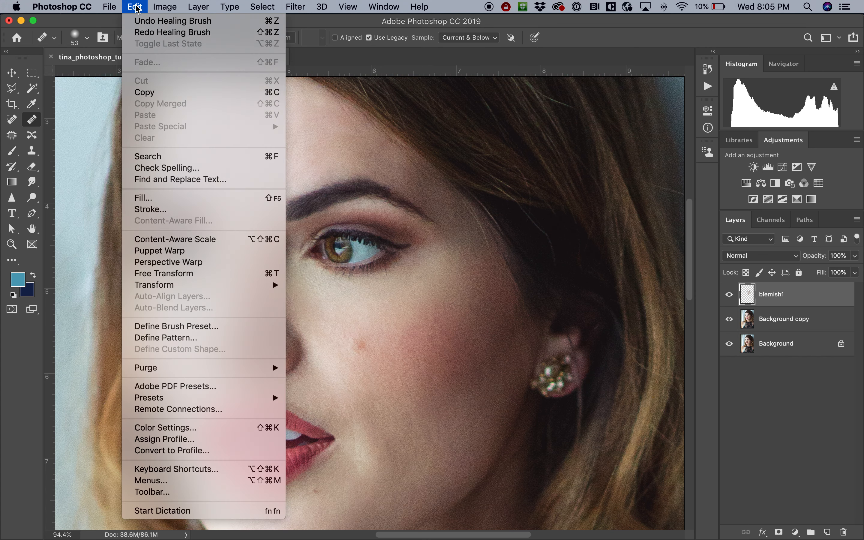
click(415, 57)
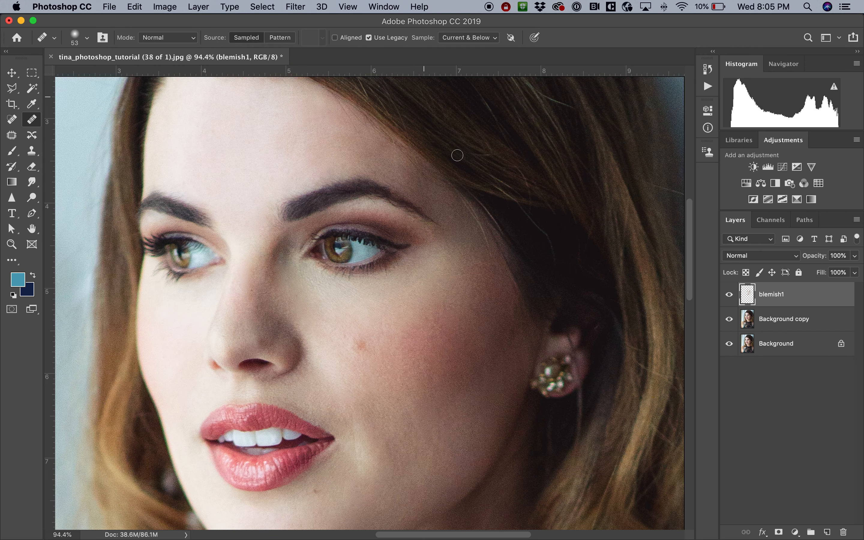
Step: Compare the portrait before and after healing by toggling the blemish1 layer's visibility, from a close view of the face to the wider portrait
alt+click(297, 157)
click(730, 295)
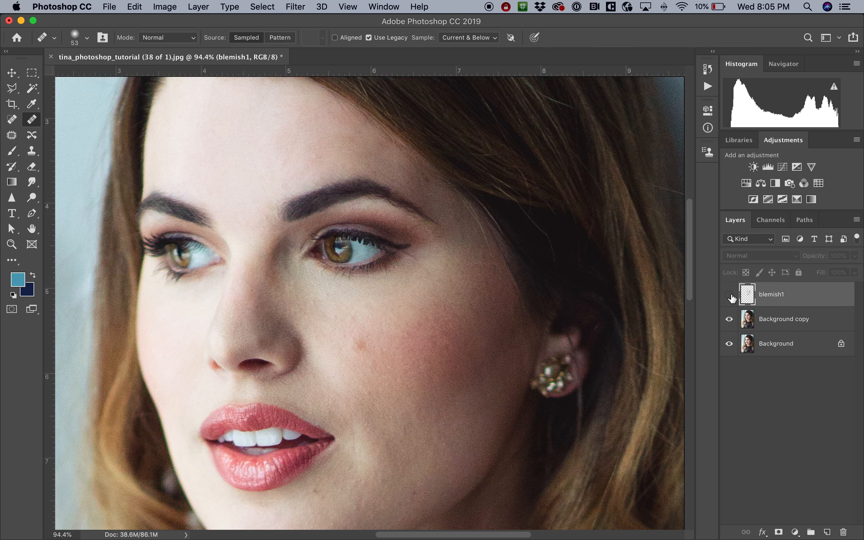
click(730, 294)
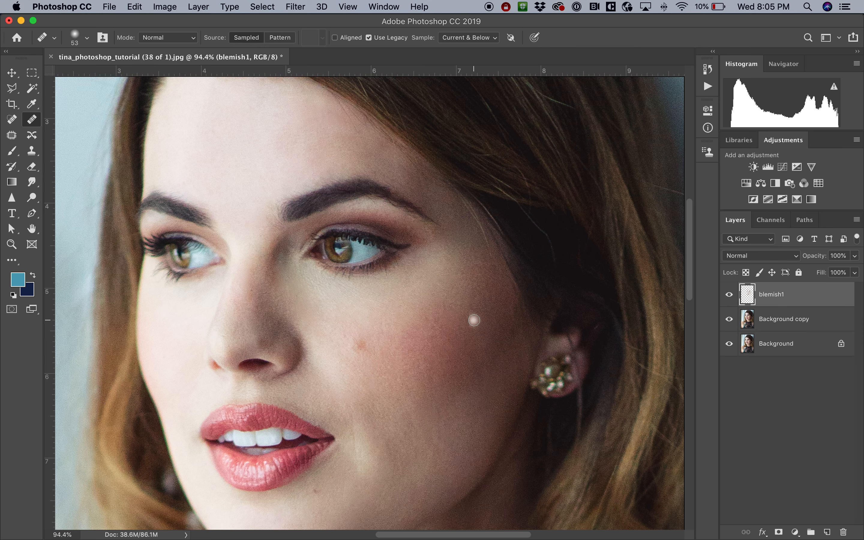
scroll(474, 319, down, 2)
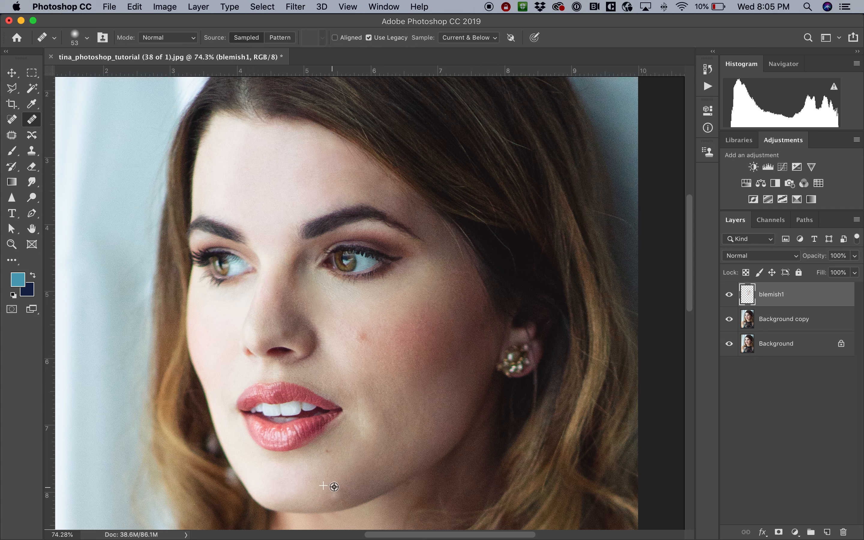
click(730, 295)
click(730, 296)
scroll(570, 389, down, 3)
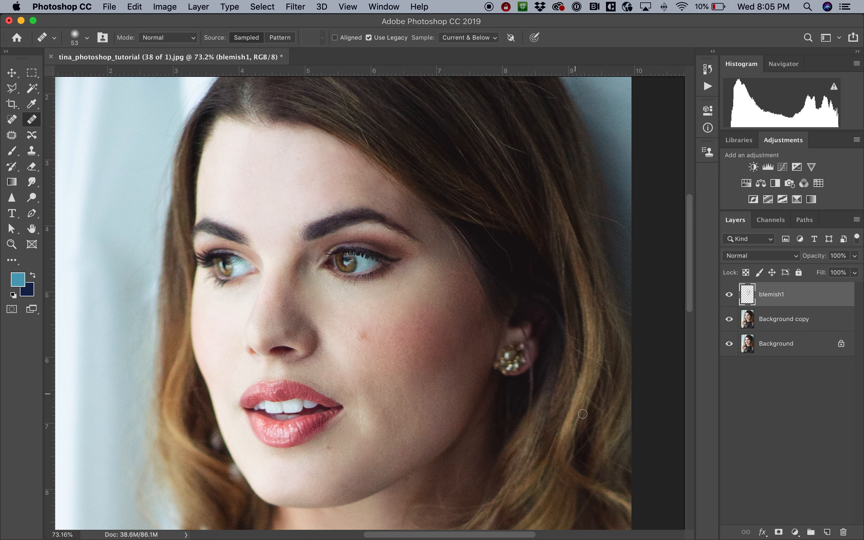
scroll(587, 421, down, 2)
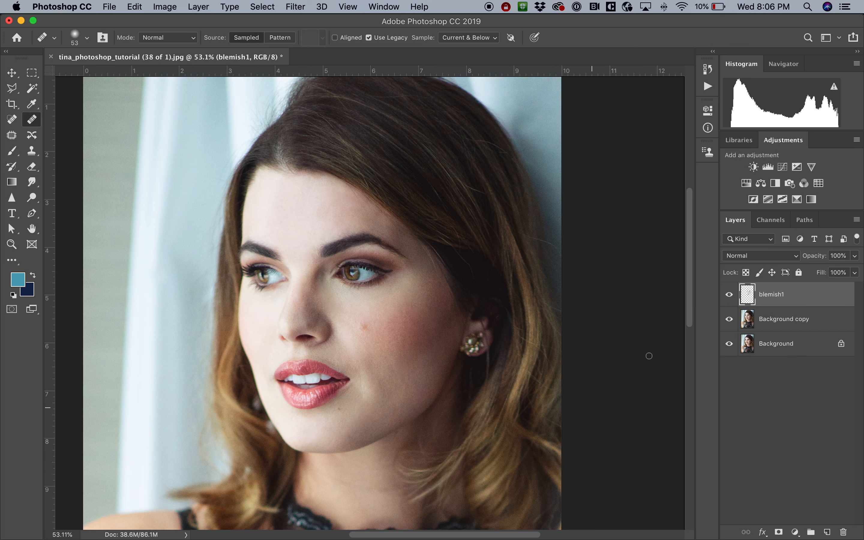
click(729, 297)
click(729, 297)
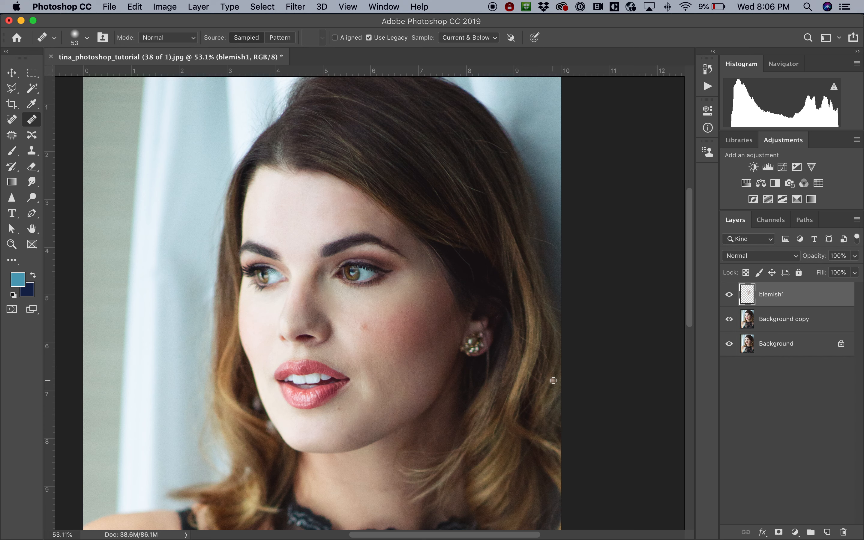
scroll(553, 380, down, 3)
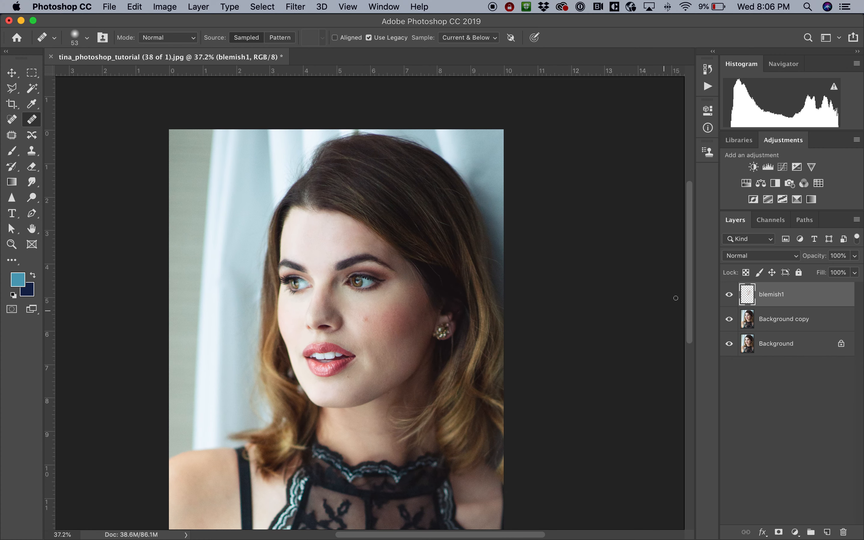
click(727, 295)
click(727, 295)
Step: Select the blemish1, Background copy and Background layers together and merge them into a single layer
shift+click(785, 344)
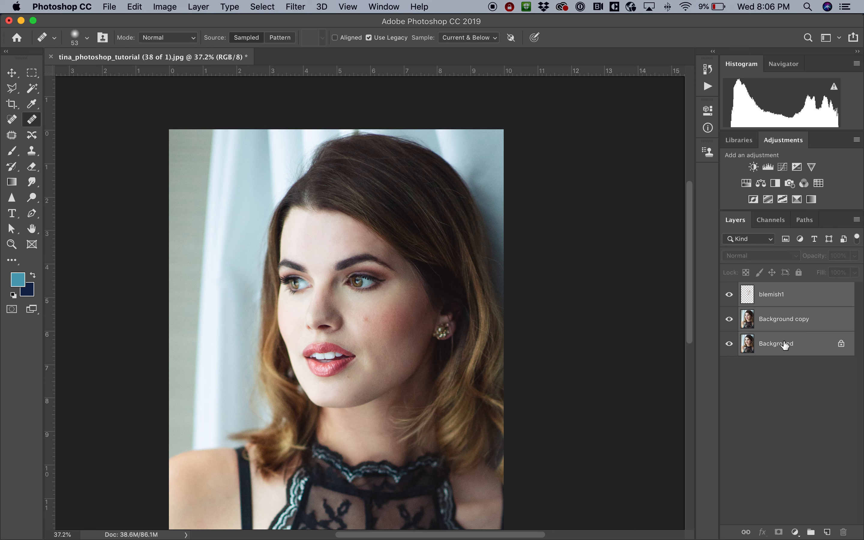
right_click(785, 344)
click(759, 444)
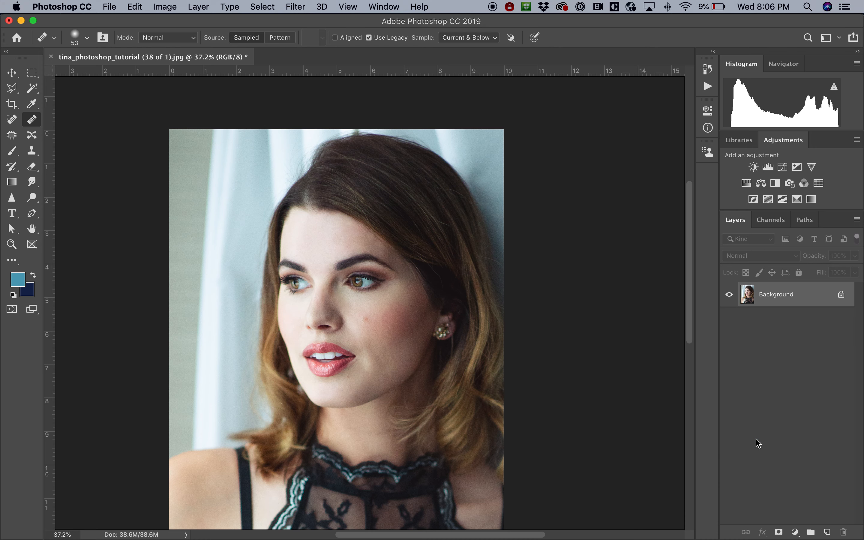